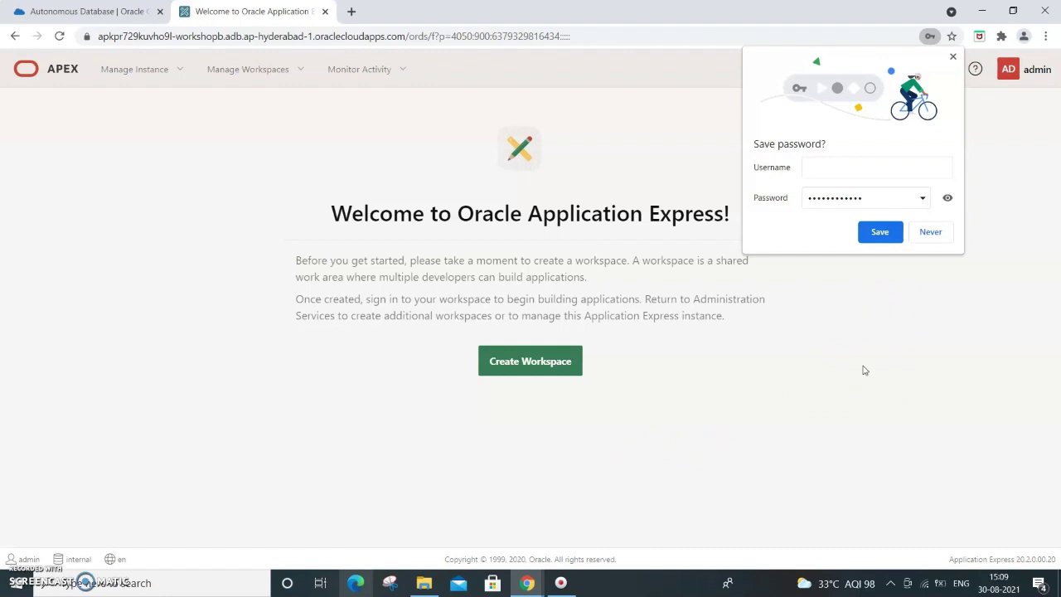
- Create a workspace named DBUSER for the new database user DBUSER and enter the user's password
{"action": "left_click", "coordinate": [944, 234]}
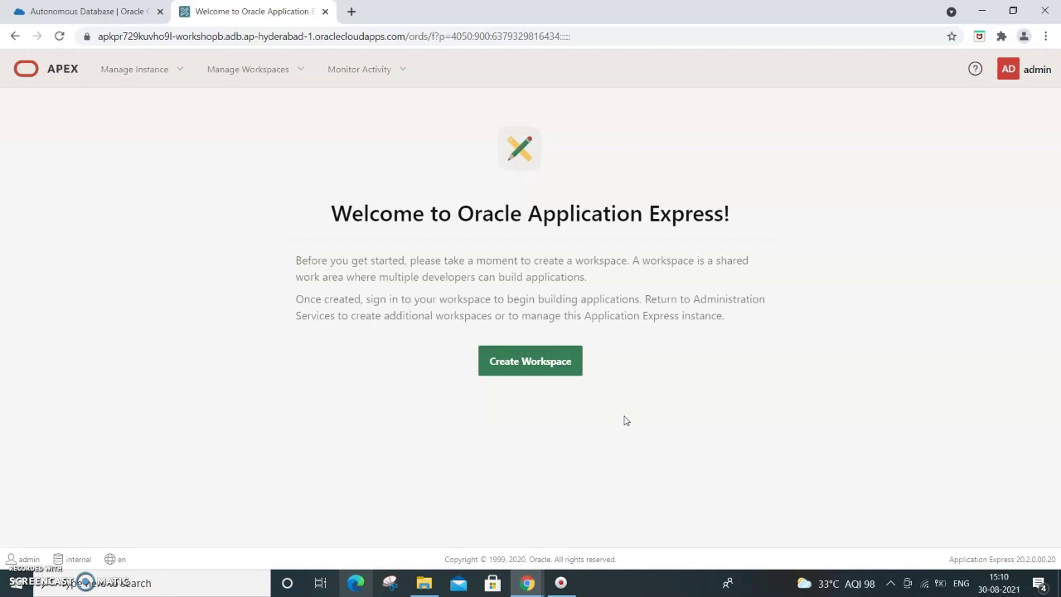
{"action": "left_click", "coordinate": [540, 365]}
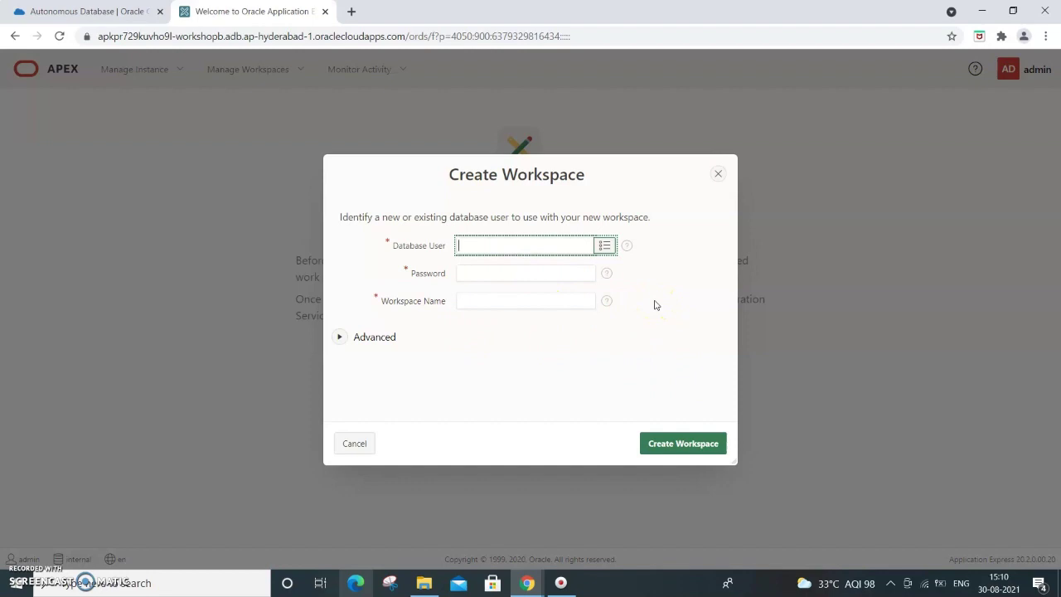
{"action": "type", "text": "DBUSER"}
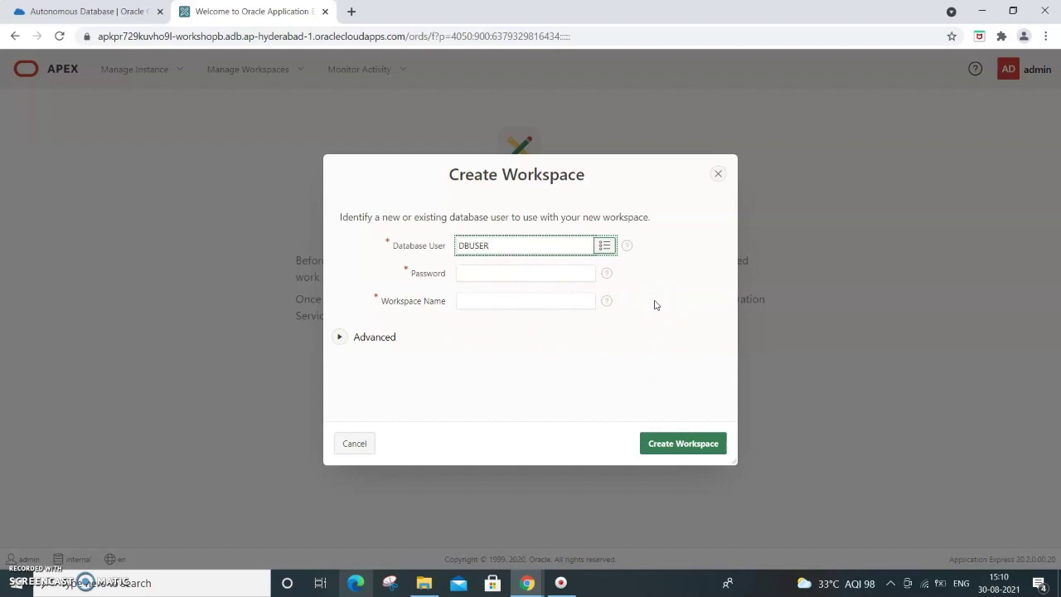
{"action": "left_click", "coordinate": [478, 271]}
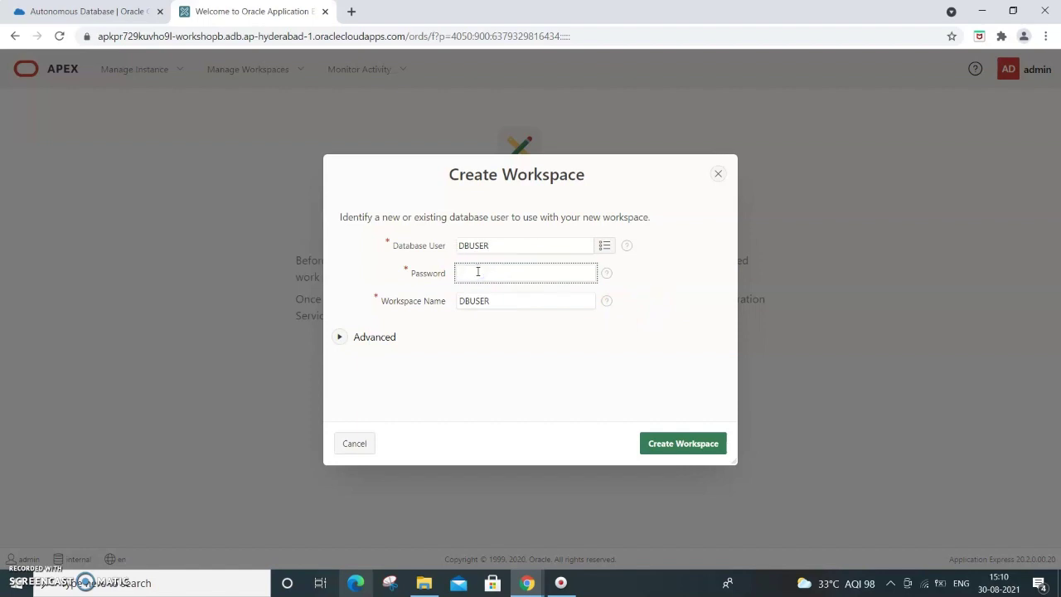
{"action": "type", "text": "W"}
{"action": "key", "text": "BackSpace"}
{"action": "type", "text": "W"}
{"action": "left_click", "coordinate": [687, 448]}
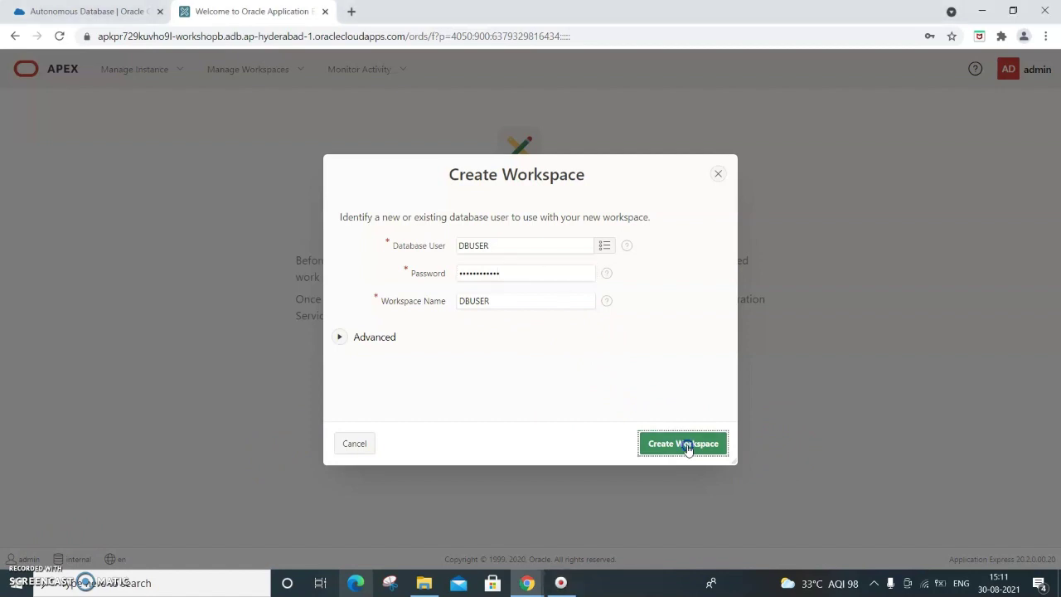
{"action": "left_click", "coordinate": [953, 430]}
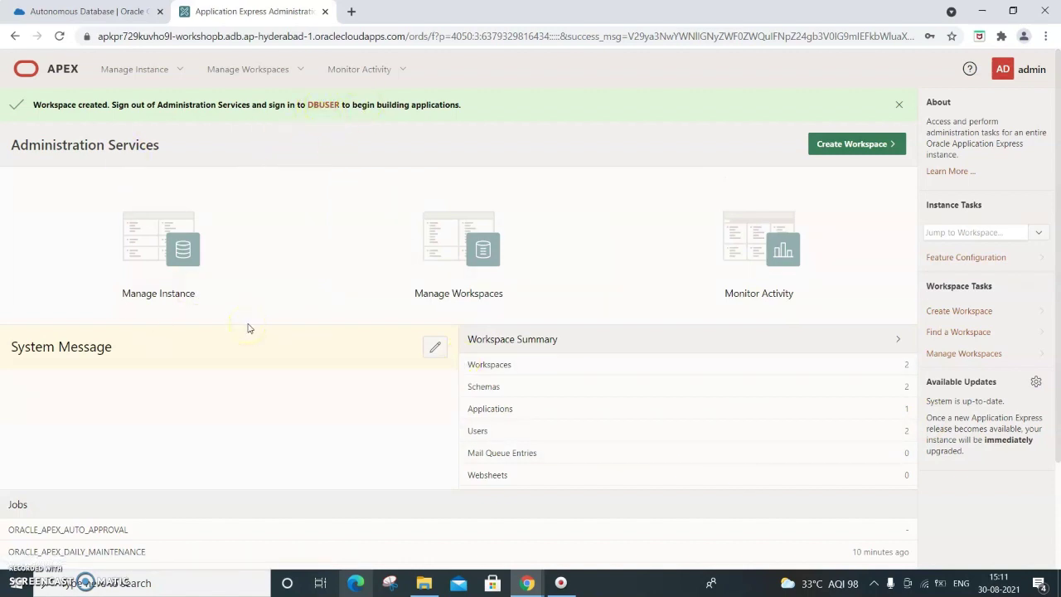
- Sign out of Administration Services and return to the workspace sign-in page
{"action": "left_click", "coordinate": [1029, 82]}
{"action": "left_click", "coordinate": [1017, 241]}
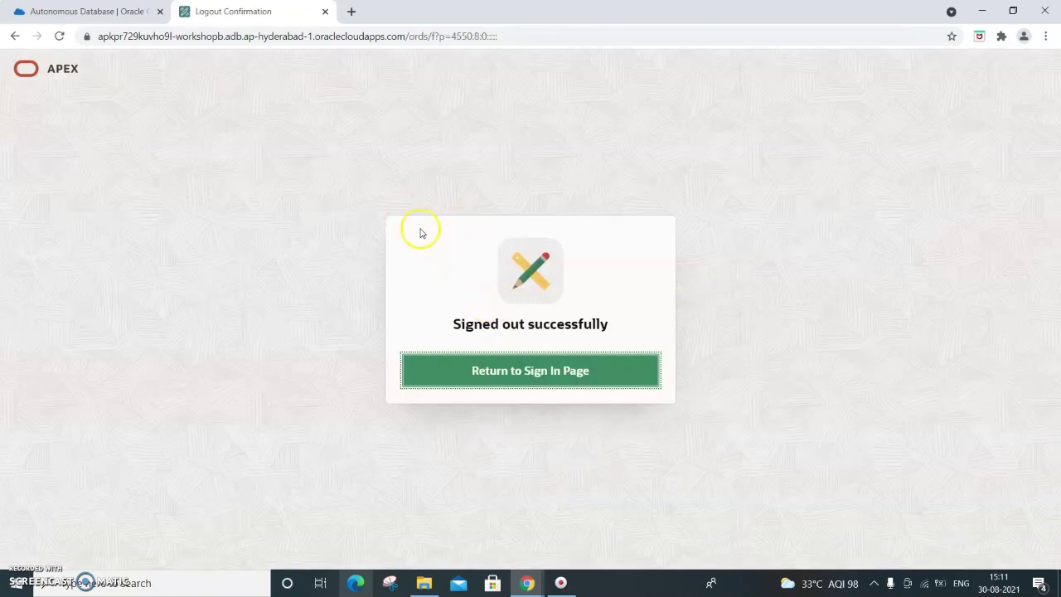
{"action": "left_click", "coordinate": [539, 368]}
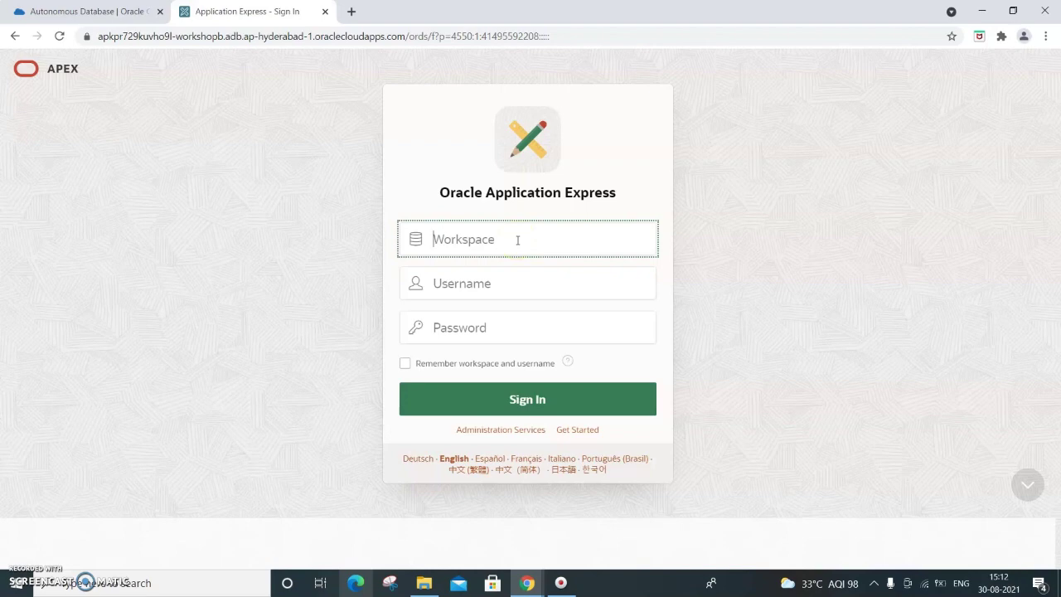
- Sign in to the DBUSER workspace with the username DBUSER and the account password
{"action": "type", "text": "DBUSER"}
{"action": "left_click", "coordinate": [499, 281]}
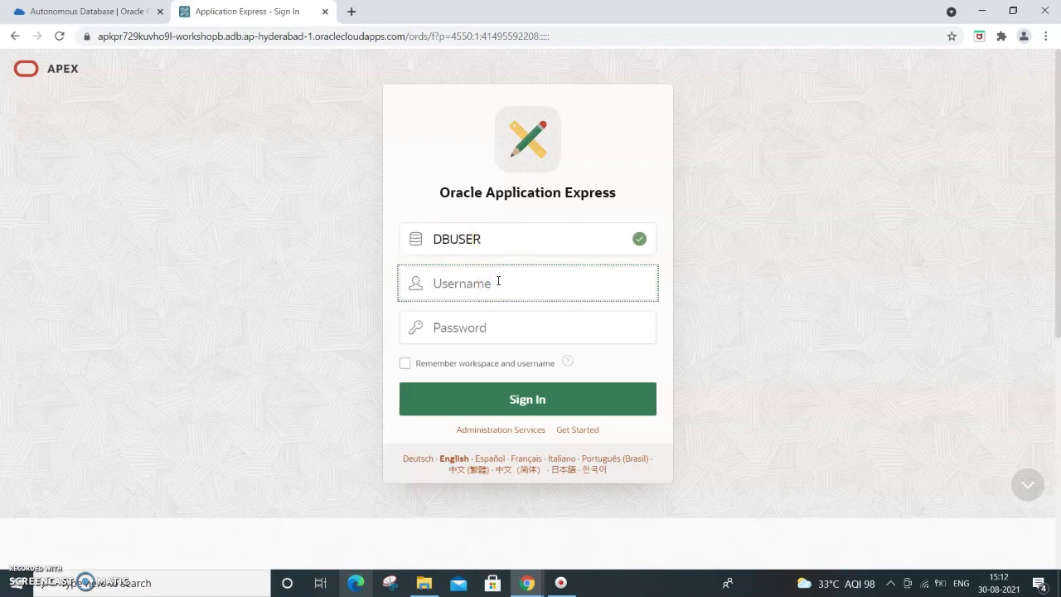
{"action": "type", "text": "DBUSER"}
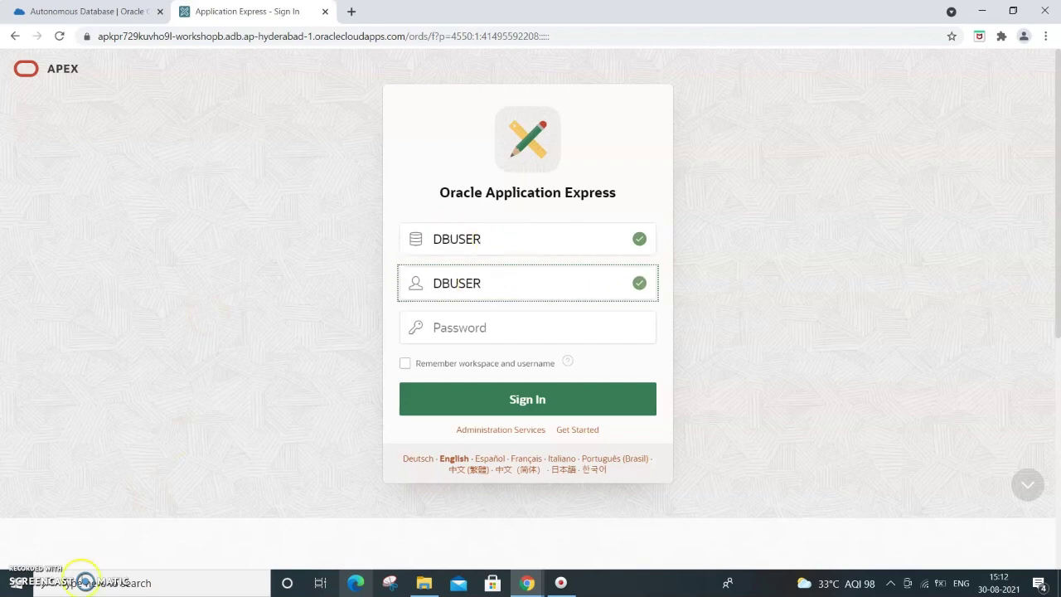
{"action": "key", "text": "Tab"}
{"action": "key", "text": "ctrl+v"}
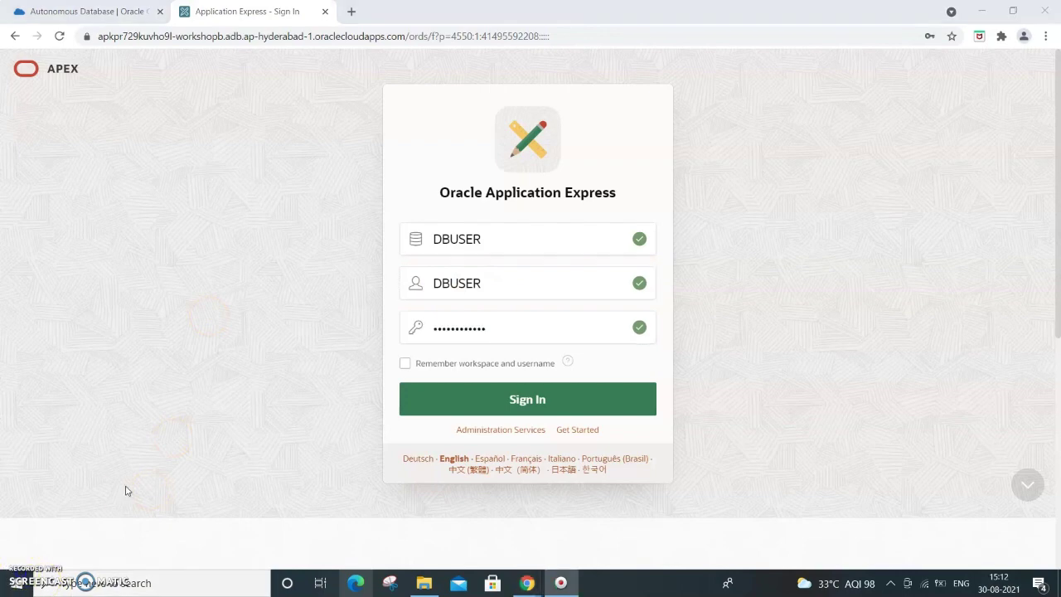
{"action": "left_click", "coordinate": [520, 404]}
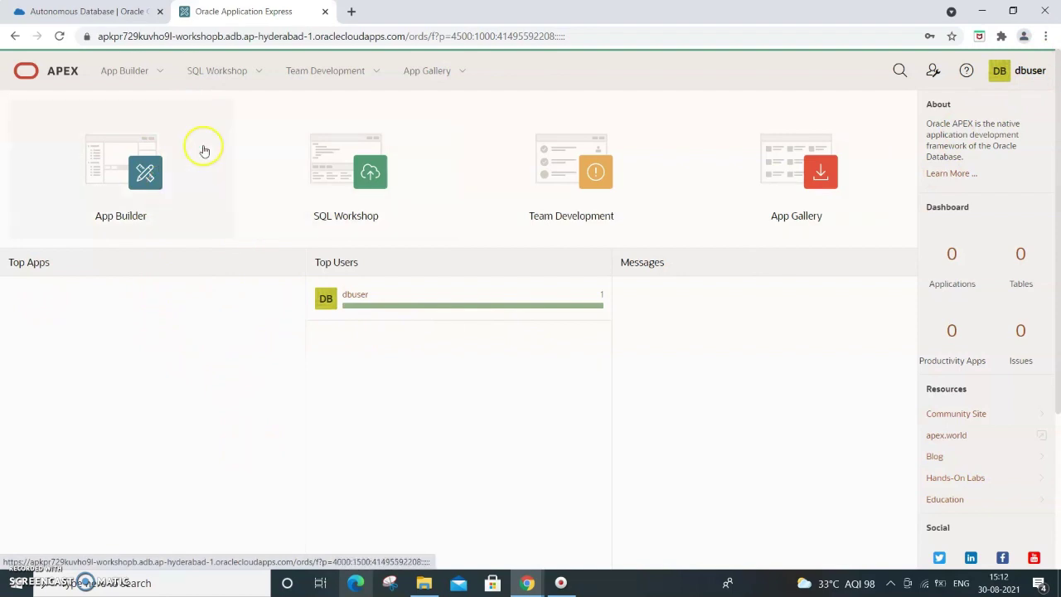
- Check the Tables and Views object lists of the DBUSER schema in the Object Browser
{"action": "left_click", "coordinate": [257, 79]}
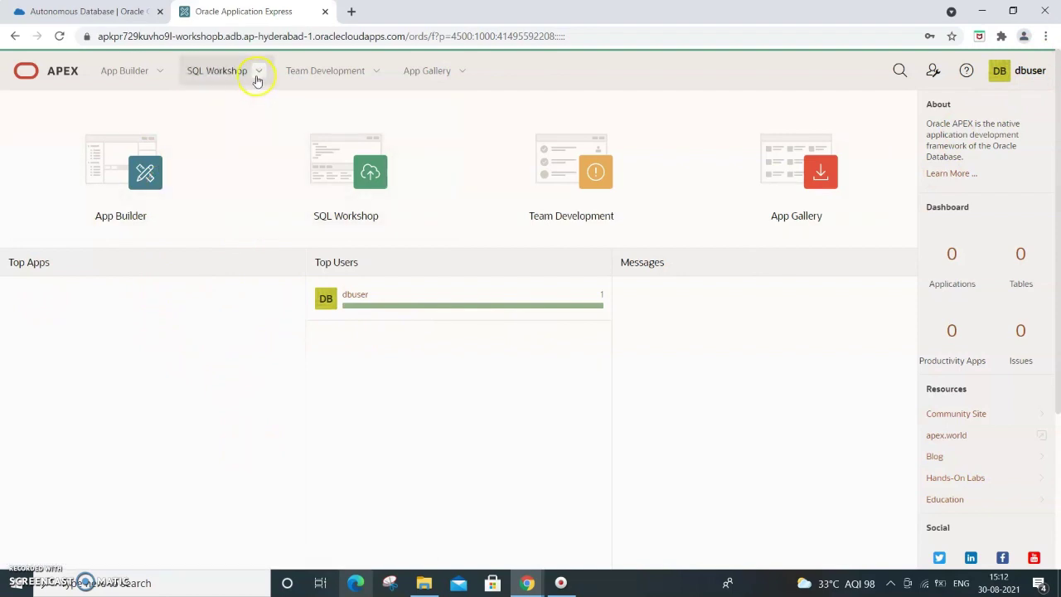
{"action": "left_click", "coordinate": [258, 75]}
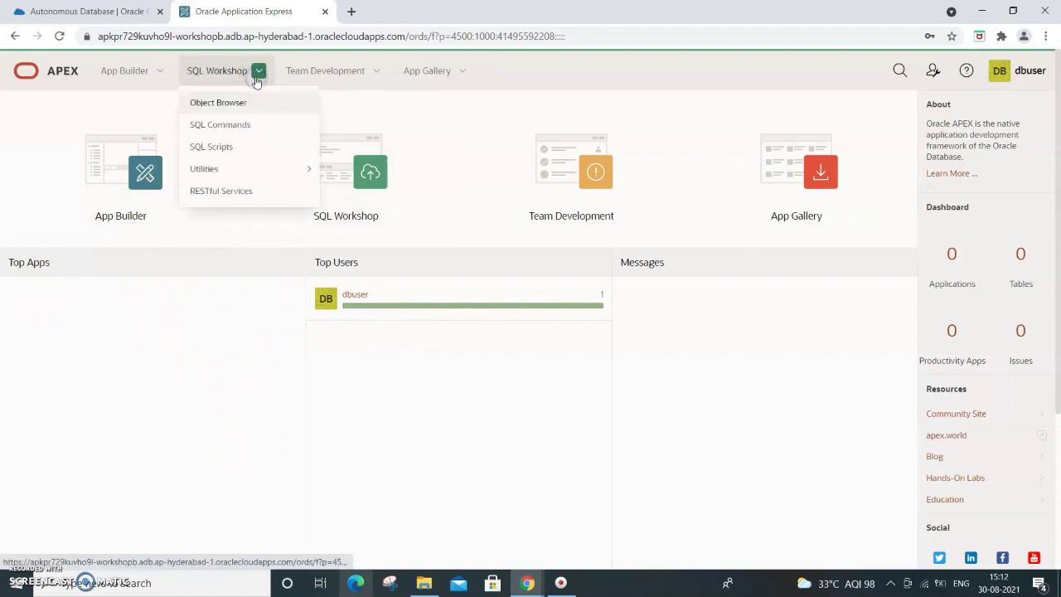
{"action": "left_click", "coordinate": [267, 172]}
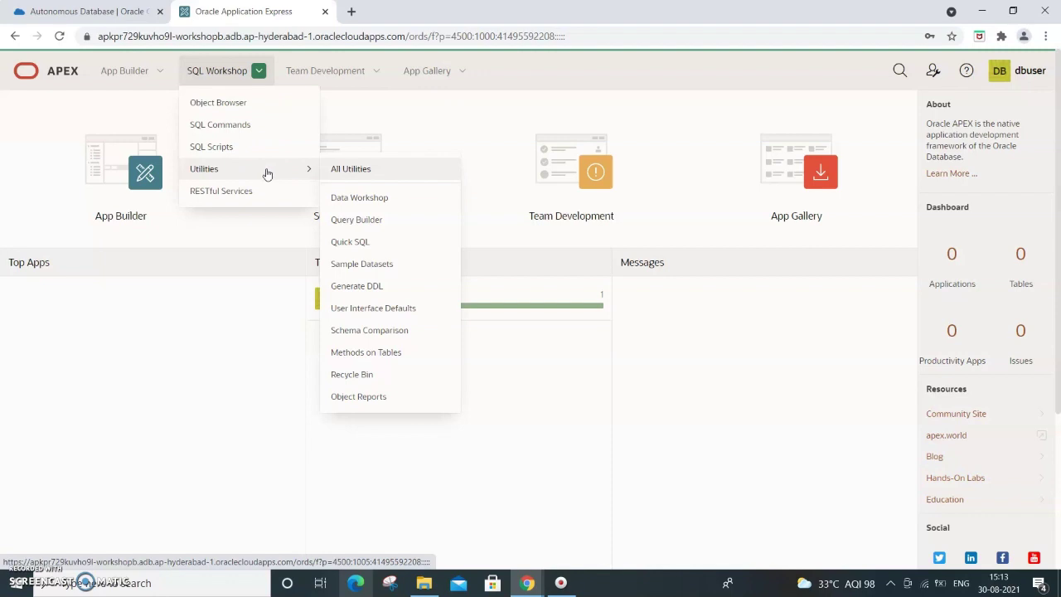
{"action": "left_click", "coordinate": [248, 109]}
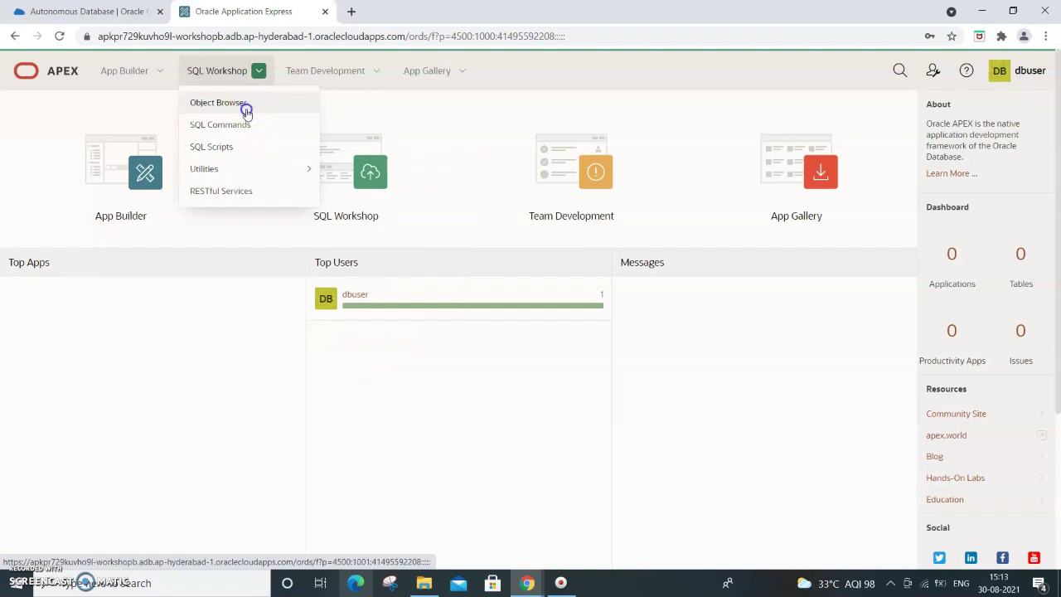
{"action": "left_click", "coordinate": [248, 111]}
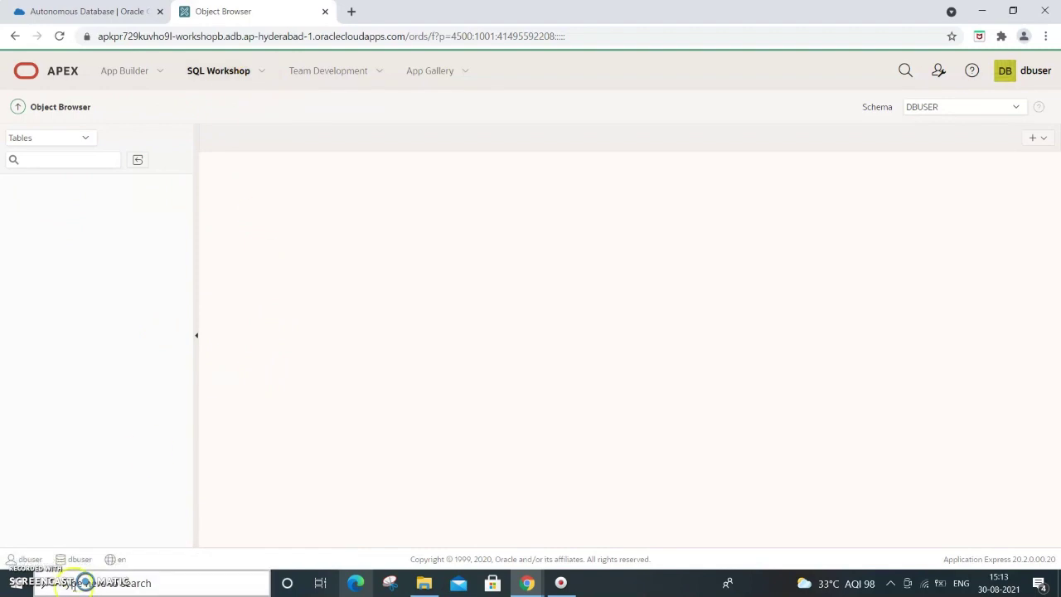
{"action": "left_click", "coordinate": [86, 138]}
{"action": "left_click", "coordinate": [49, 164]}
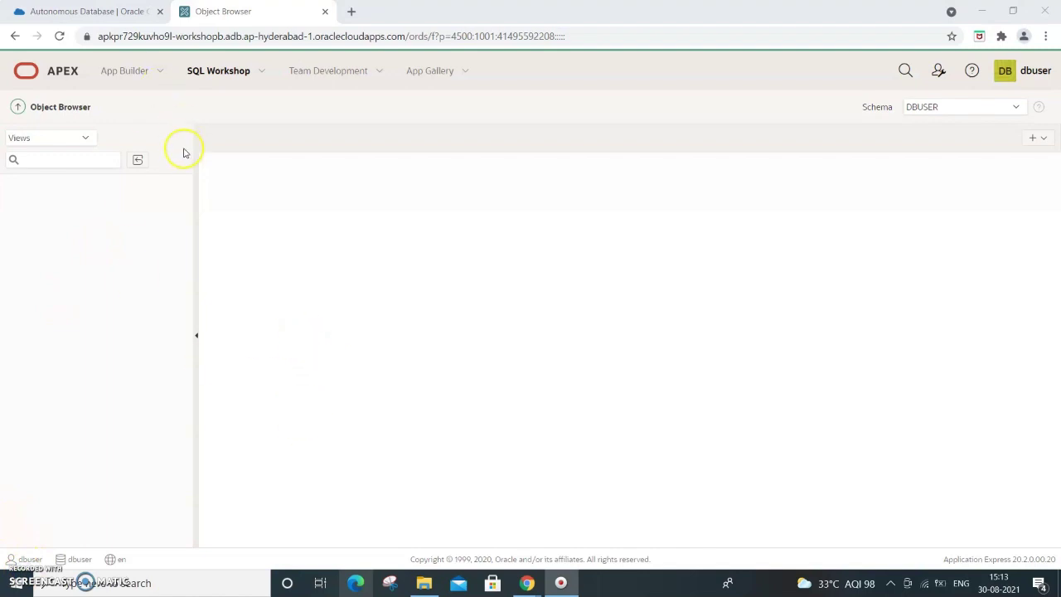
- Open the Sample Datasets utility and prepare the HR Data dataset for installation in English into the DBUSER schema
{"action": "left_click", "coordinate": [259, 75]}
{"action": "mouse_move", "coordinate": [232, 168]}
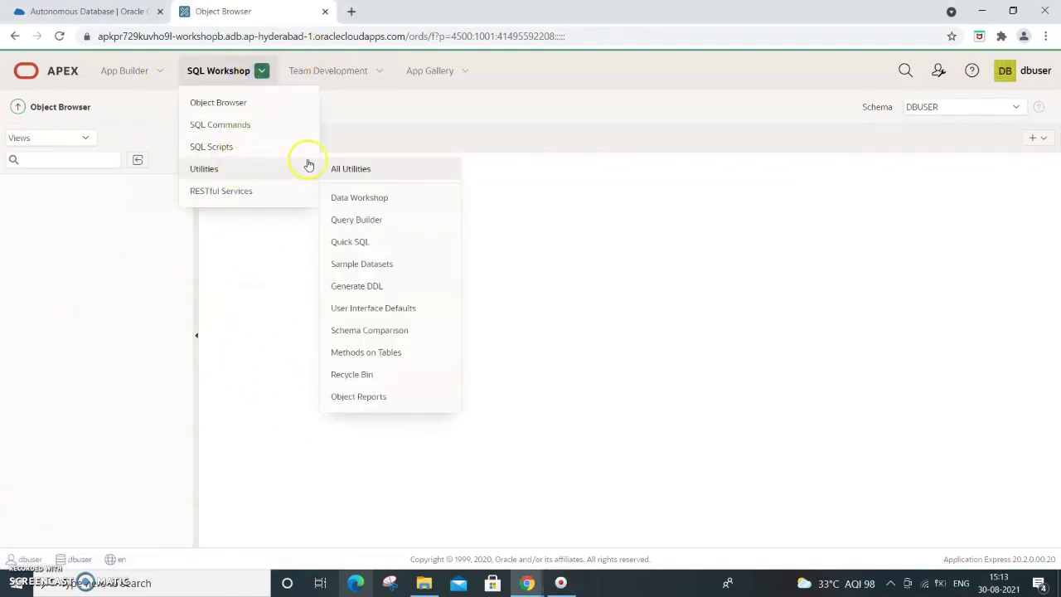
{"action": "left_click", "coordinate": [387, 263]}
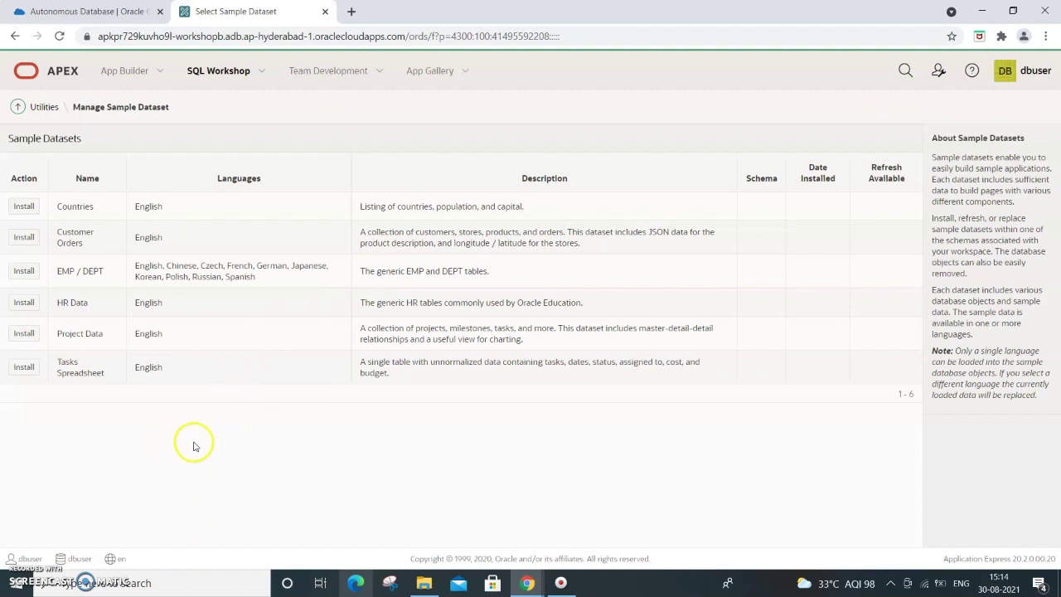
{"action": "left_click", "coordinate": [32, 306]}
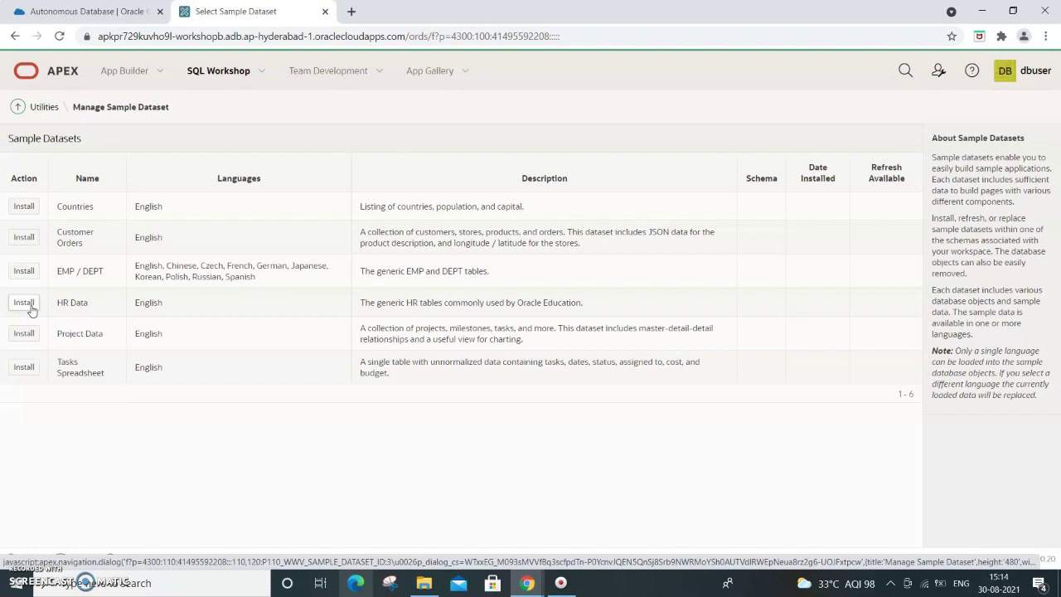
{"action": "left_click", "coordinate": [24, 303]}
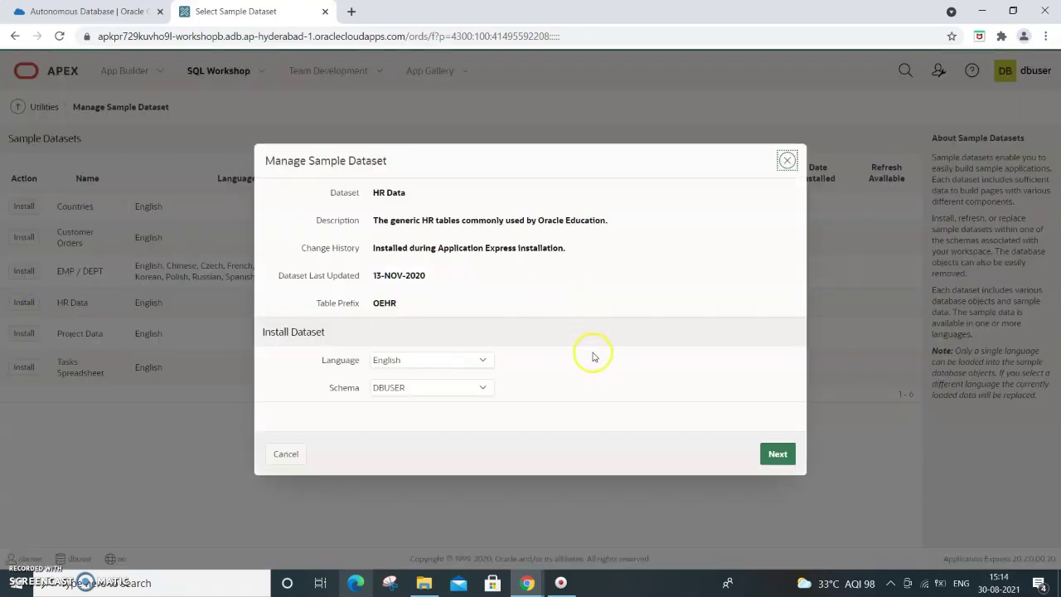
{"action": "left_click", "coordinate": [779, 456]}
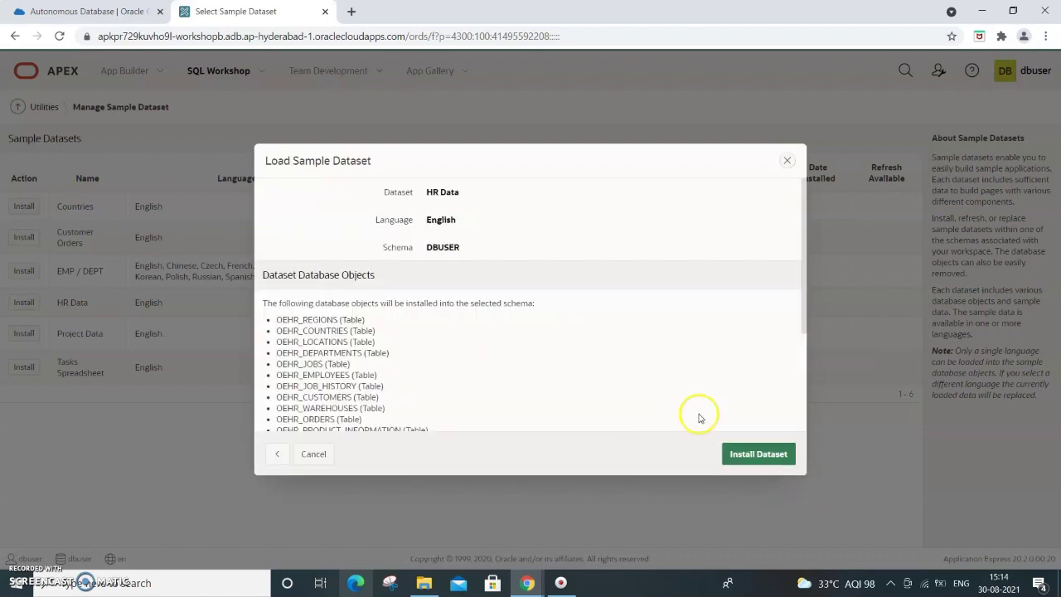
- Review the database objects included in the HR Data dataset and install the dataset
{"action": "scroll", "coordinate": [497, 364], "scroll_direction": "down", "scroll_amount": 5}
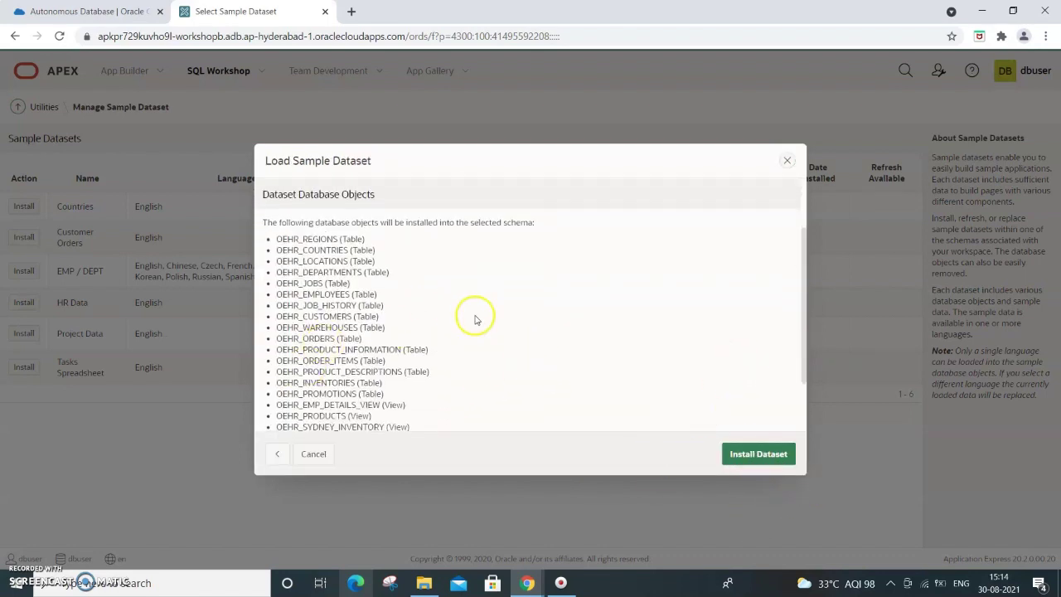
{"action": "scroll", "coordinate": [467, 353], "scroll_direction": "down", "scroll_amount": 1}
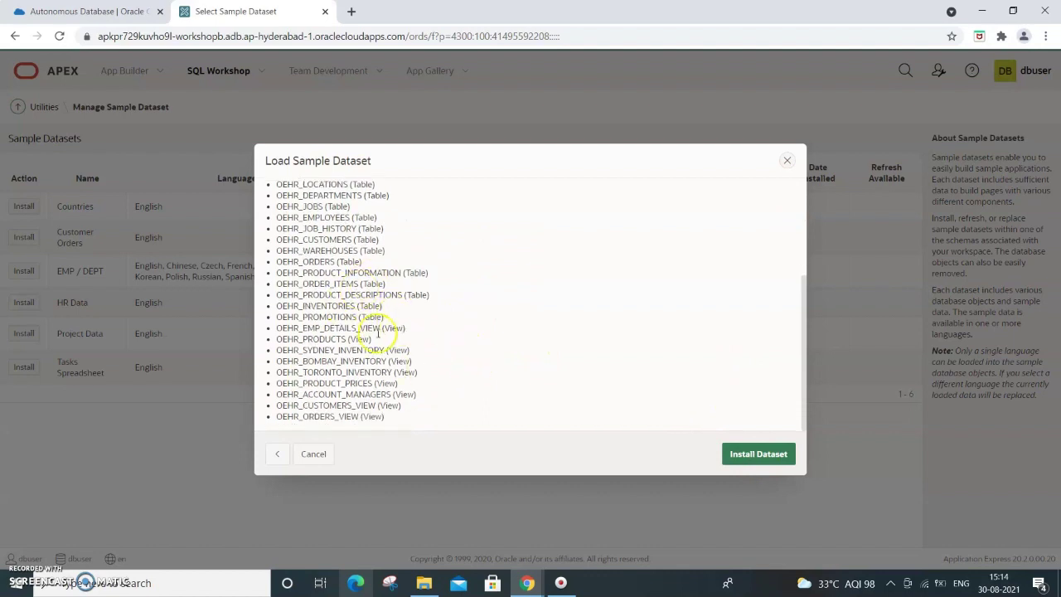
{"action": "scroll", "coordinate": [509, 324], "scroll_direction": "up", "scroll_amount": 6}
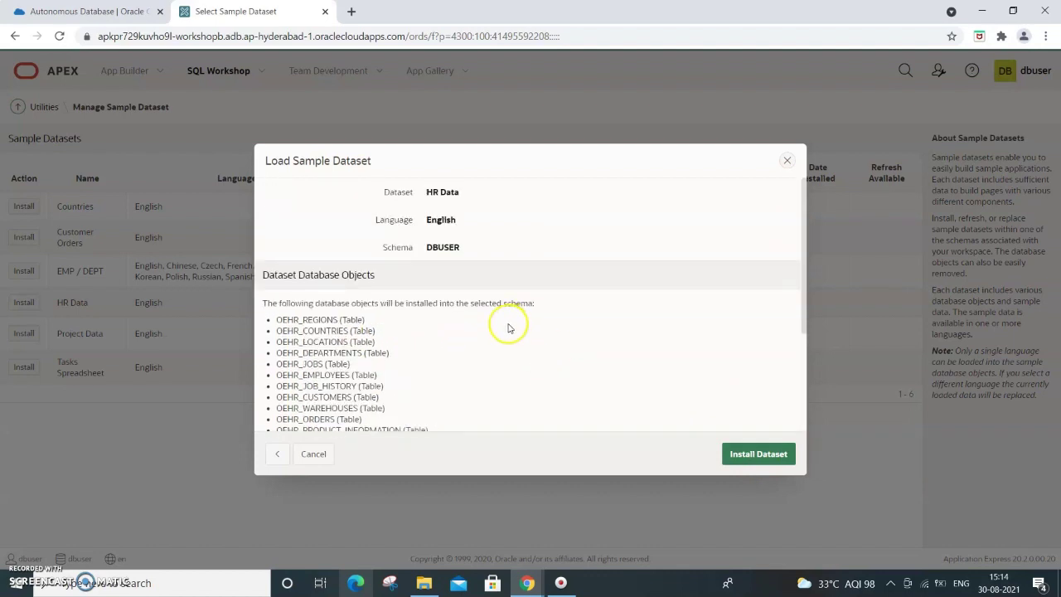
{"action": "scroll", "coordinate": [506, 327], "scroll_direction": "down", "scroll_amount": 3}
{"action": "scroll", "coordinate": [506, 331], "scroll_direction": "up", "scroll_amount": 2}
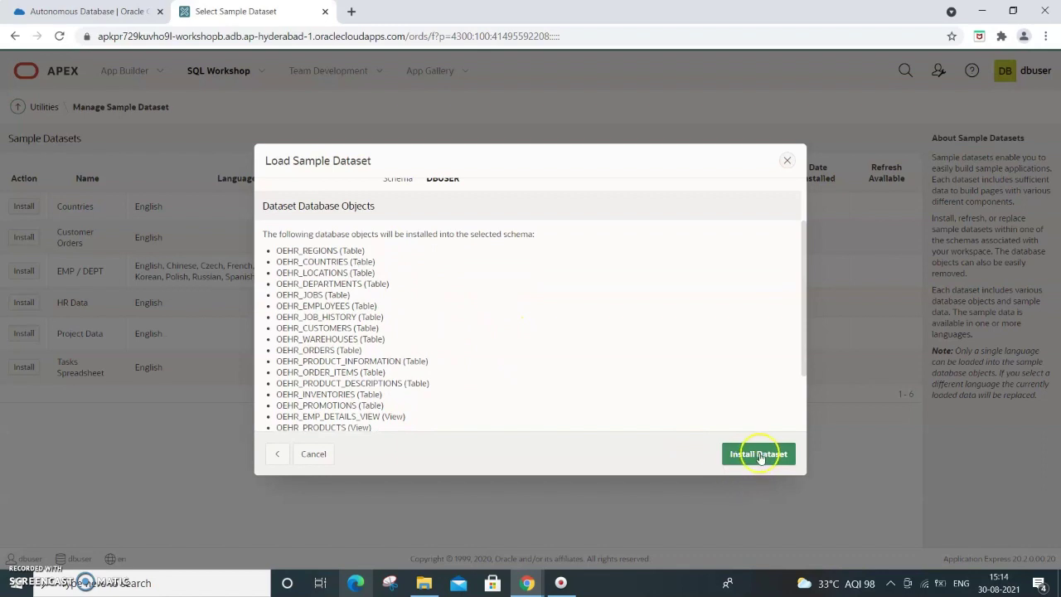
{"action": "left_click", "coordinate": [759, 456]}
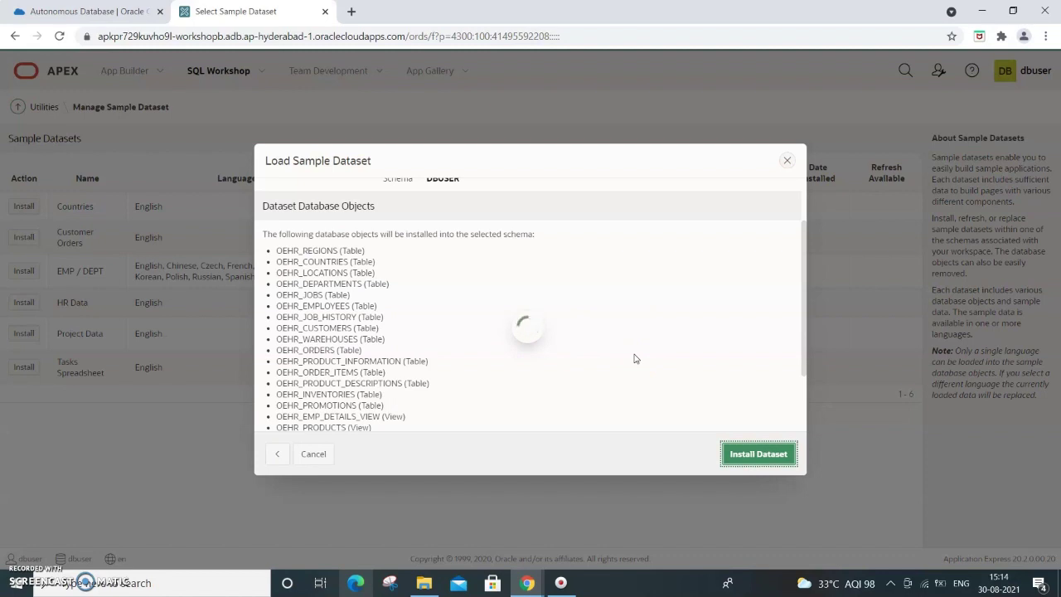
{"action": "left_click", "coordinate": [577, 339]}
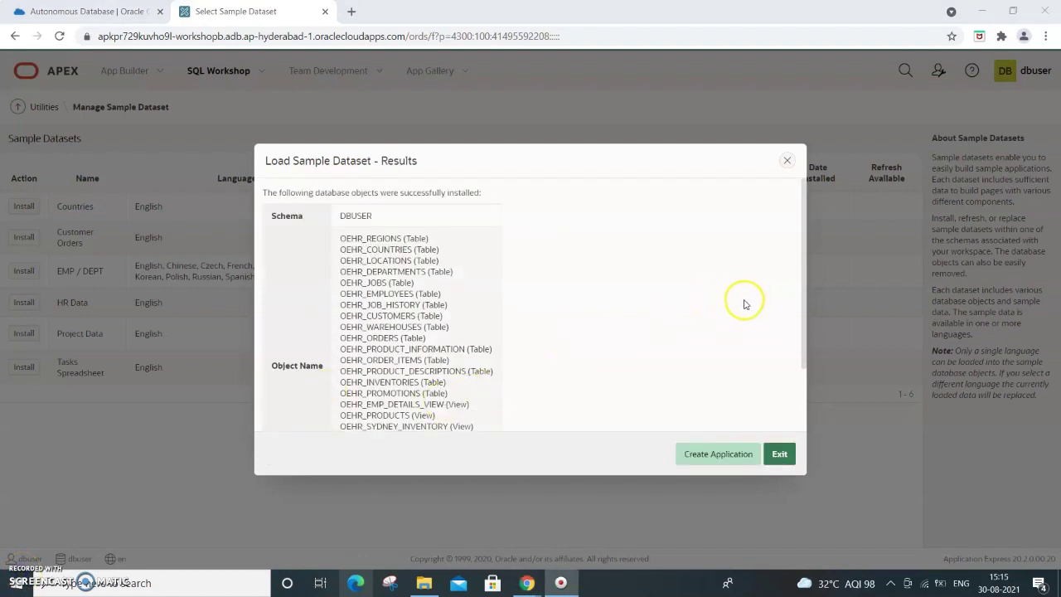
- Look through the objects in the dataset installation results and exit the results
{"action": "scroll", "coordinate": [743, 307], "scroll_direction": "down", "scroll_amount": 2}
{"action": "scroll", "coordinate": [744, 305], "scroll_direction": "up", "scroll_amount": 2}
{"action": "scroll", "coordinate": [744, 305], "scroll_direction": "down", "scroll_amount": 2}
{"action": "scroll", "coordinate": [743, 305], "scroll_direction": "up", "scroll_amount": 3}
{"action": "left_click", "coordinate": [779, 454]}
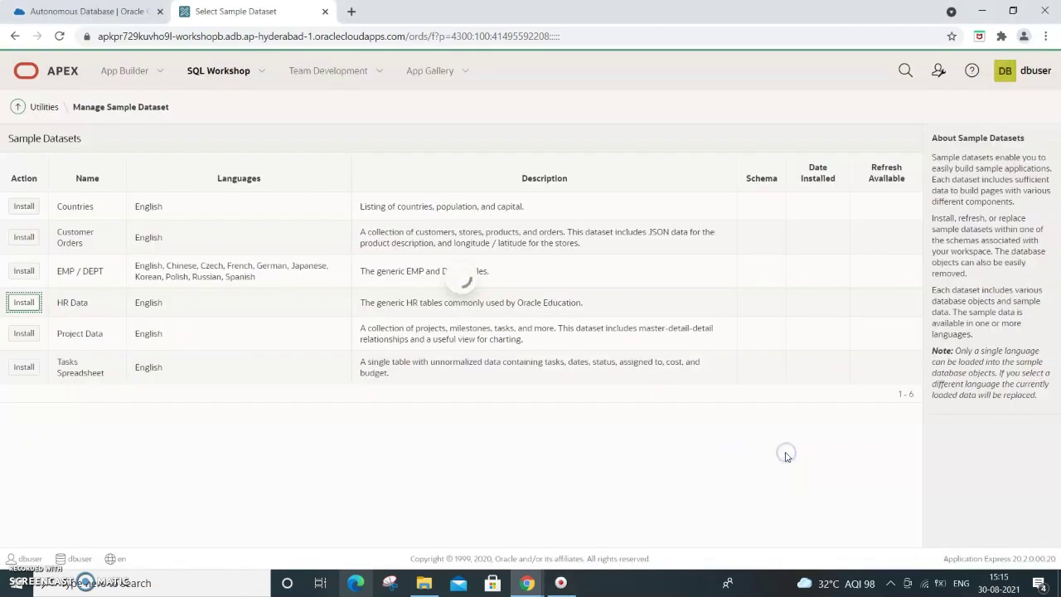
- Examine the columns and data rows of the OEHR_EMPLOYEES table in the Object Browser
{"action": "left_click", "coordinate": [255, 72]}
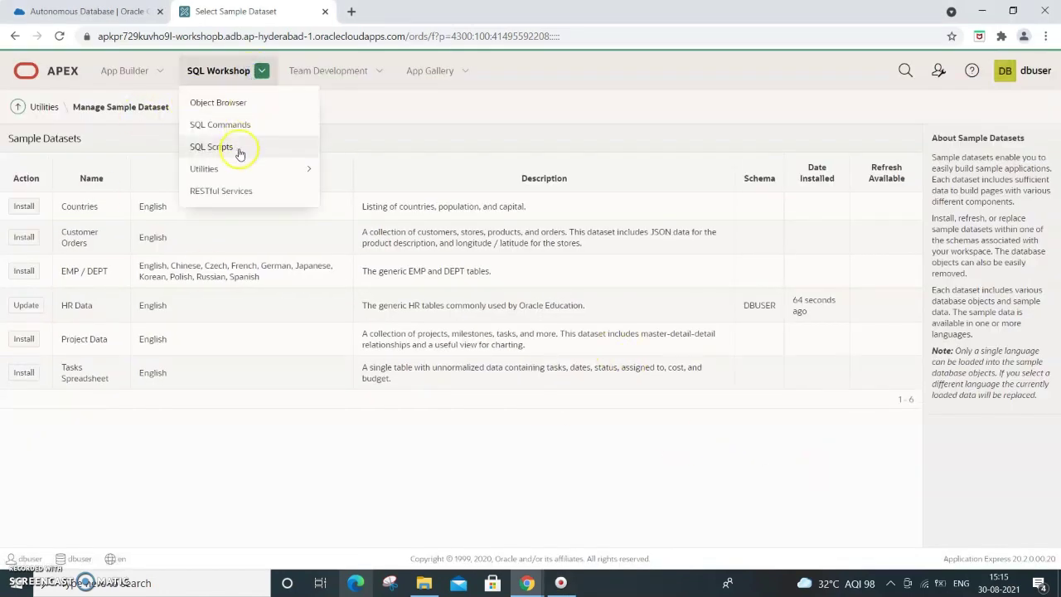
{"action": "left_click", "coordinate": [238, 104]}
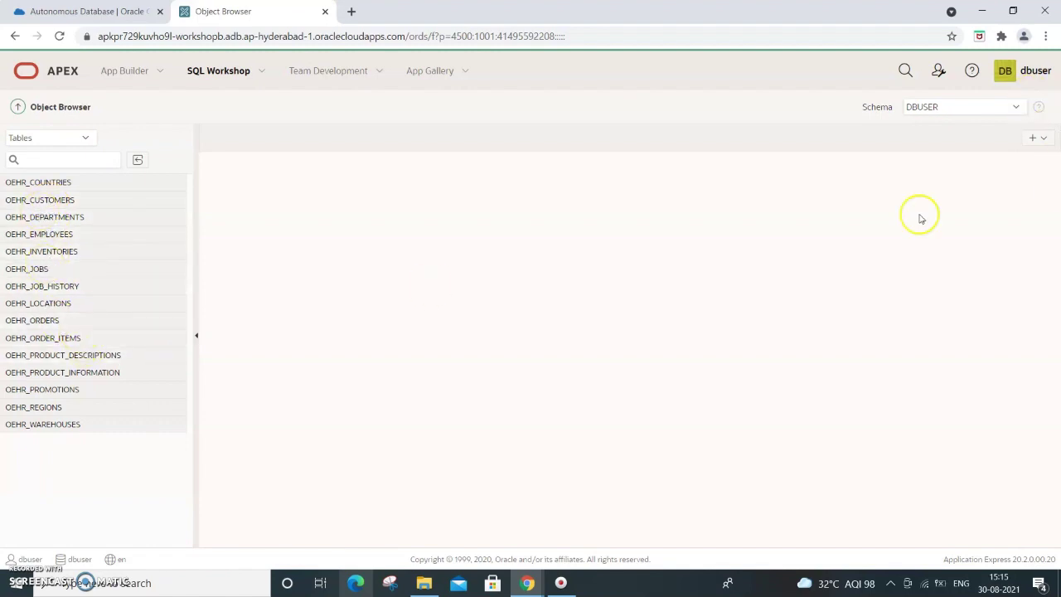
{"action": "left_click", "coordinate": [48, 235]}
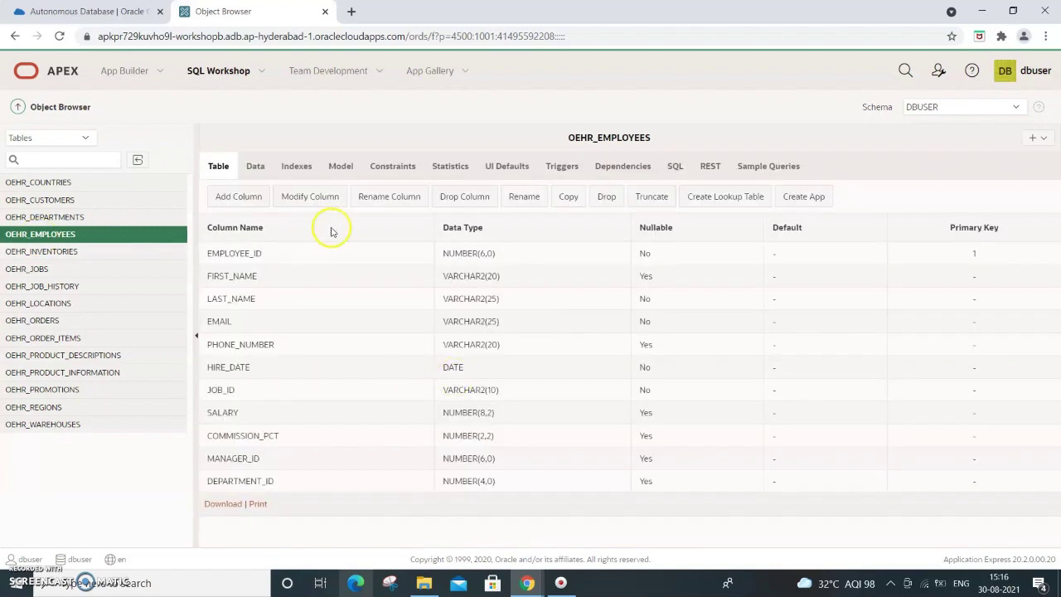
{"action": "left_click", "coordinate": [249, 172]}
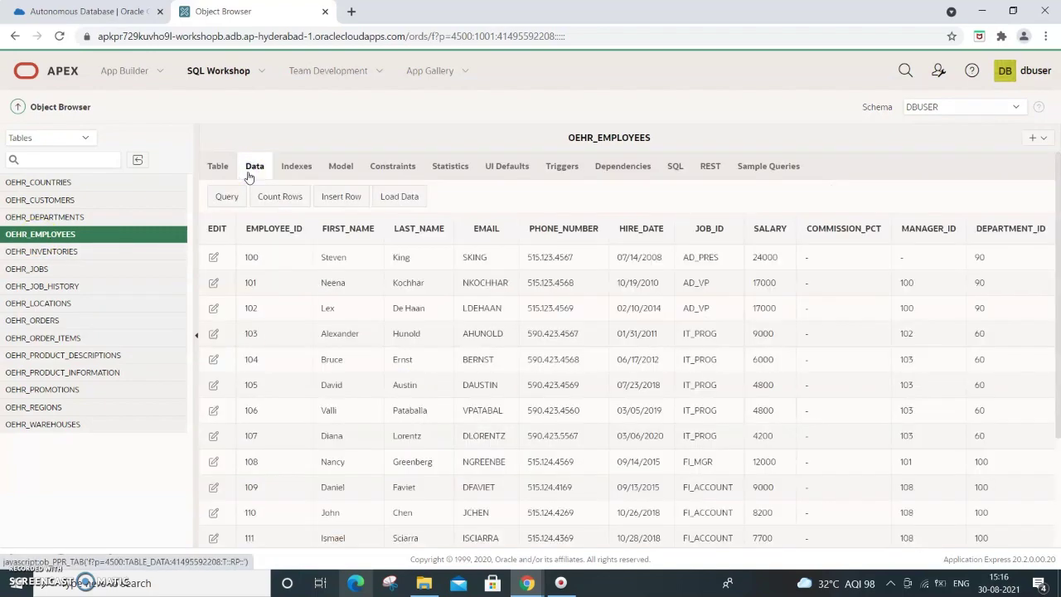
{"action": "scroll", "coordinate": [1029, 282], "scroll_direction": "down", "scroll_amount": 2}
{"action": "scroll", "coordinate": [1029, 287], "scroll_direction": "up", "scroll_amount": 2}
{"action": "scroll", "coordinate": [1029, 288], "scroll_direction": "down", "scroll_amount": 2}
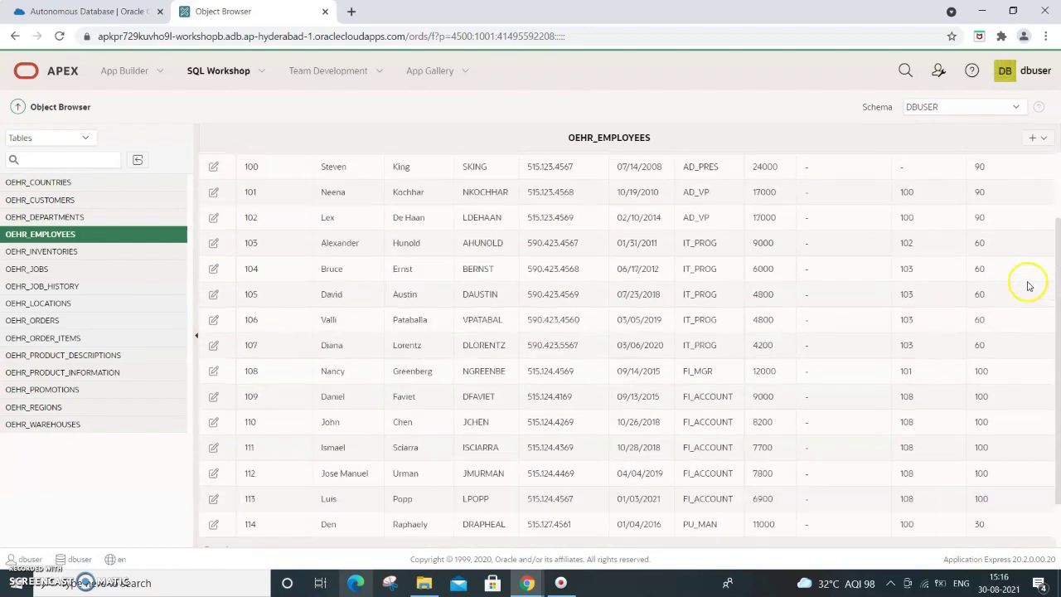
{"action": "scroll", "coordinate": [1027, 286], "scroll_direction": "up", "scroll_amount": 2}
{"action": "scroll", "coordinate": [1027, 286], "scroll_direction": "down", "scroll_amount": 2}
{"action": "scroll", "coordinate": [1028, 286], "scroll_direction": "up", "scroll_amount": 3}
{"action": "scroll", "coordinate": [1027, 286], "scroll_direction": "down", "scroll_amount": 1}
{"action": "scroll", "coordinate": [1028, 286], "scroll_direction": "up", "scroll_amount": 1}
- View the data of the OEHR_INVENTORIES and OEHR_JOBS tables
{"action": "left_click", "coordinate": [69, 250]}
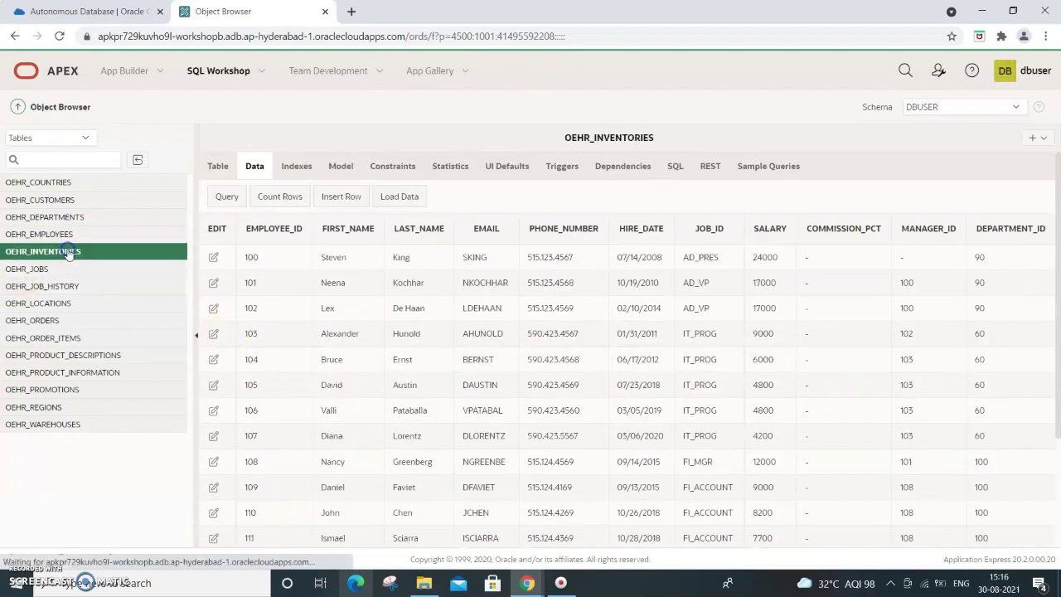
{"action": "left_click", "coordinate": [46, 271]}
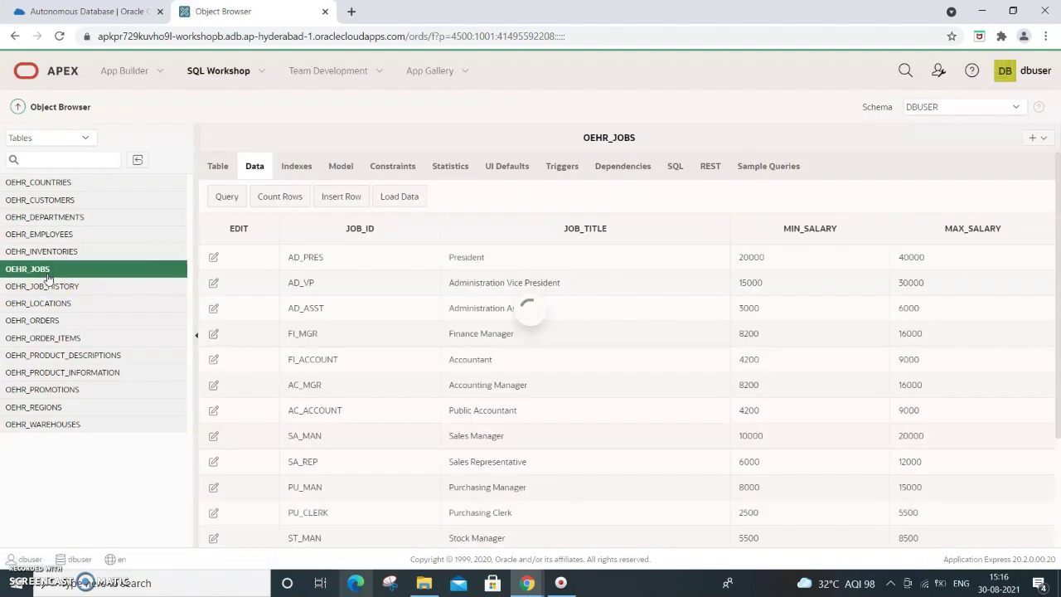